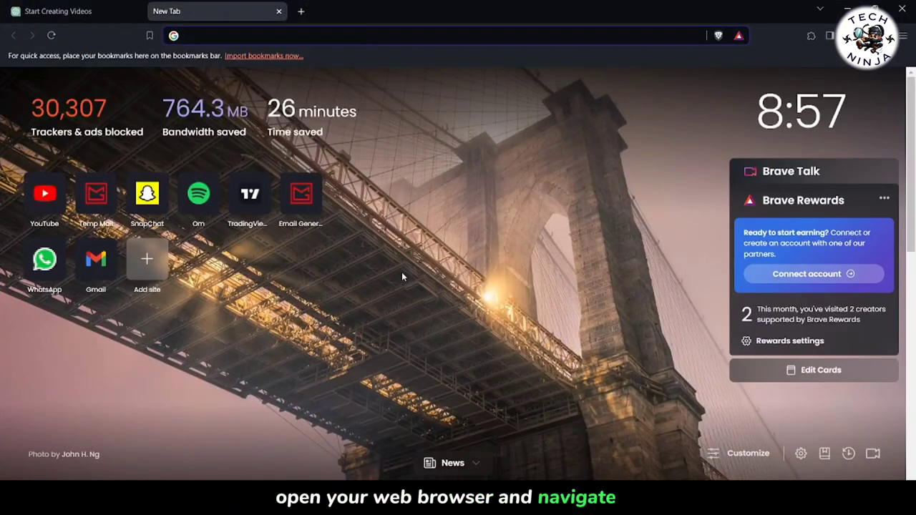
Go to YouTube Studio from the address bar and browse the channel's Content list of uploaded videos.
text(yout)
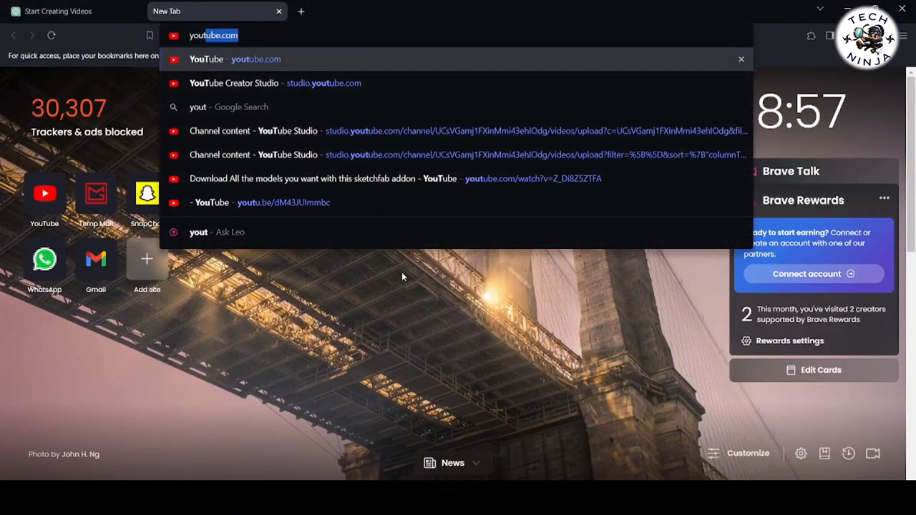
click(223, 80)
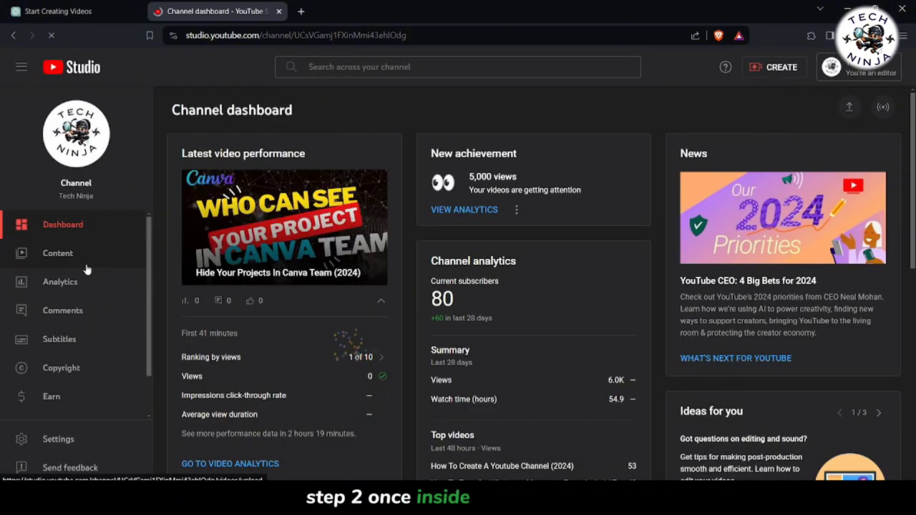
click(85, 266)
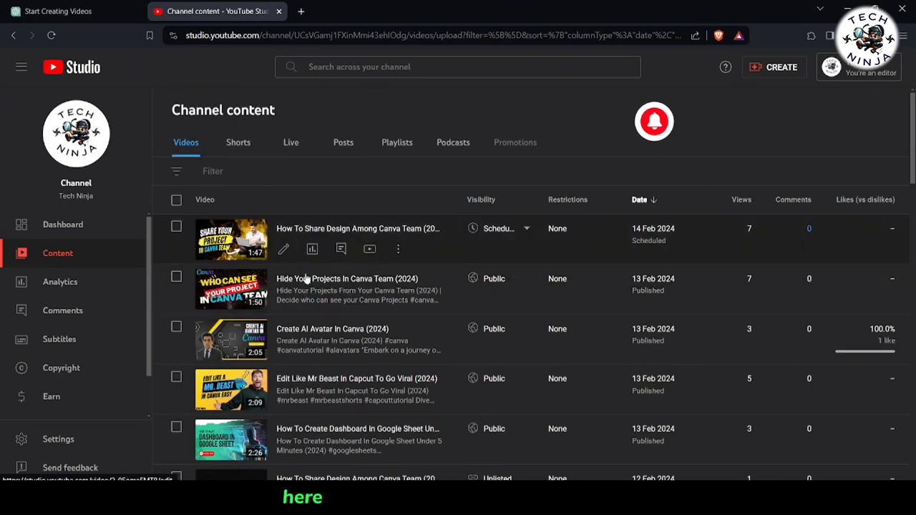
scroll(261, 279, down, 3)
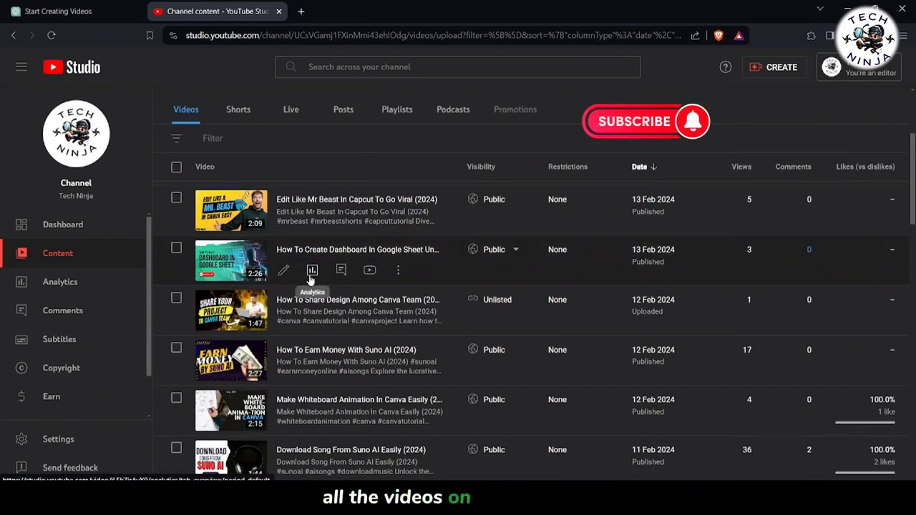
mouse_move(346, 360)
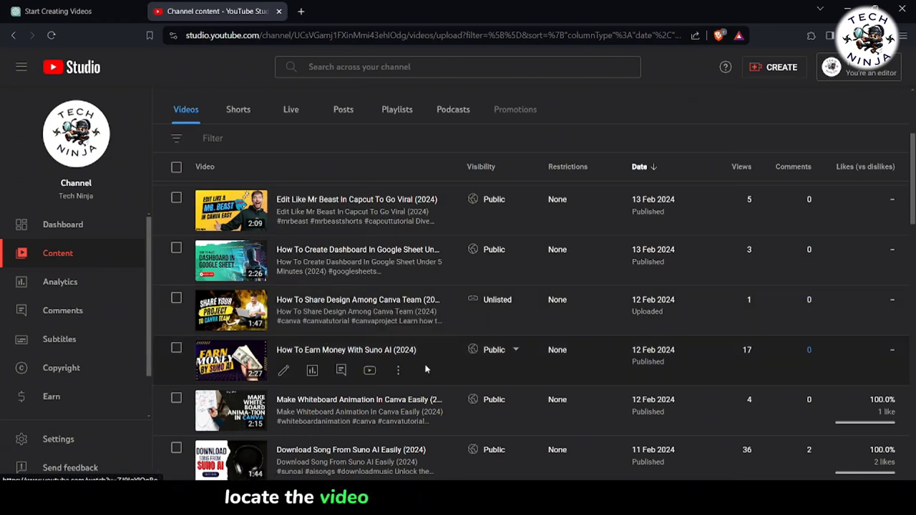
Open the How To Share Design Among Canva Team (2024) video's Subtitles page.
click(366, 301)
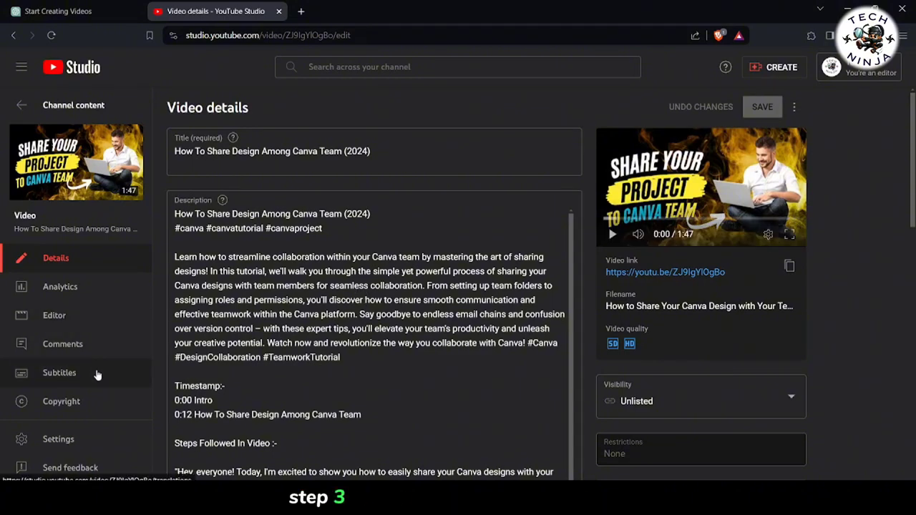
click(118, 371)
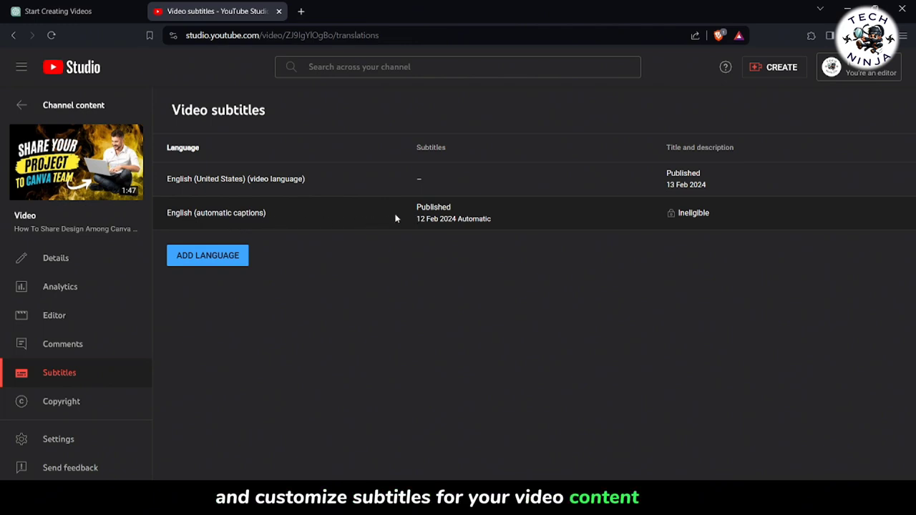
Pick Hindi from the ADD LANGUAGE dropdown as a new subtitle language.
click(238, 260)
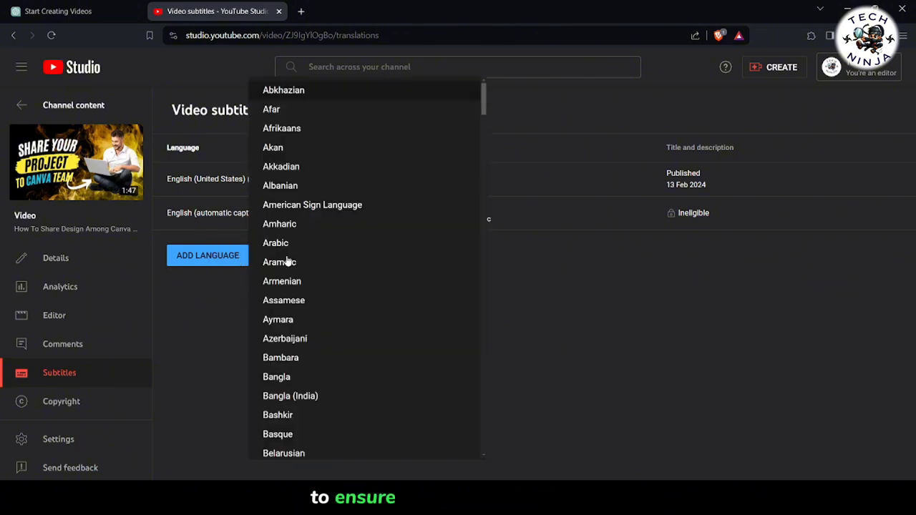
scroll(336, 194, down, 2)
scroll(332, 206, down, 3)
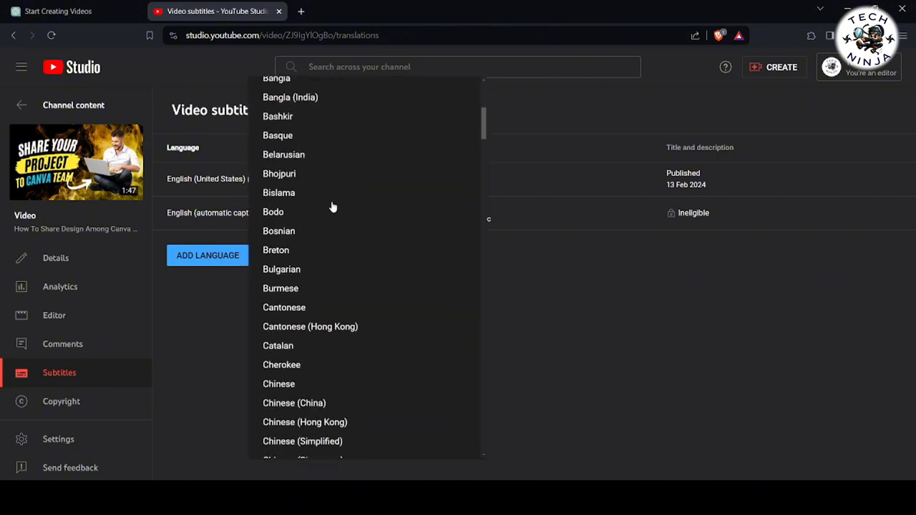
scroll(297, 174, up, 3)
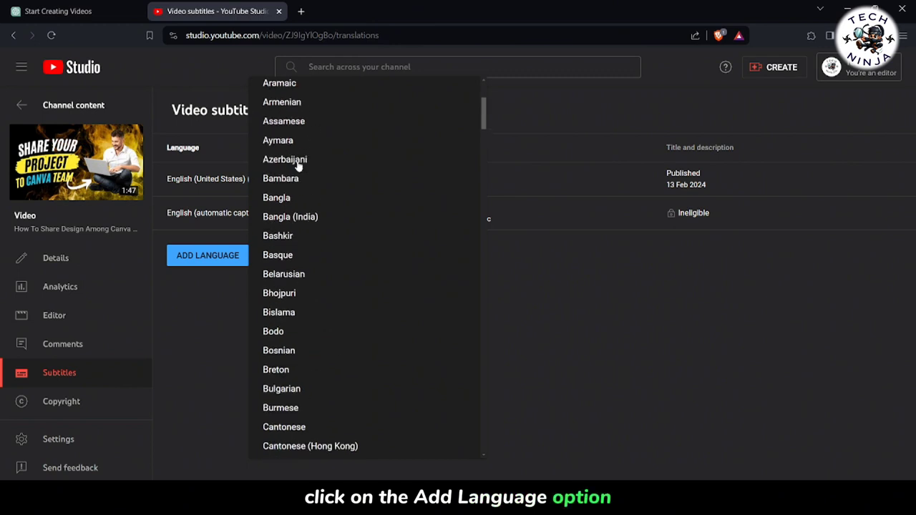
scroll(299, 167, down, 15)
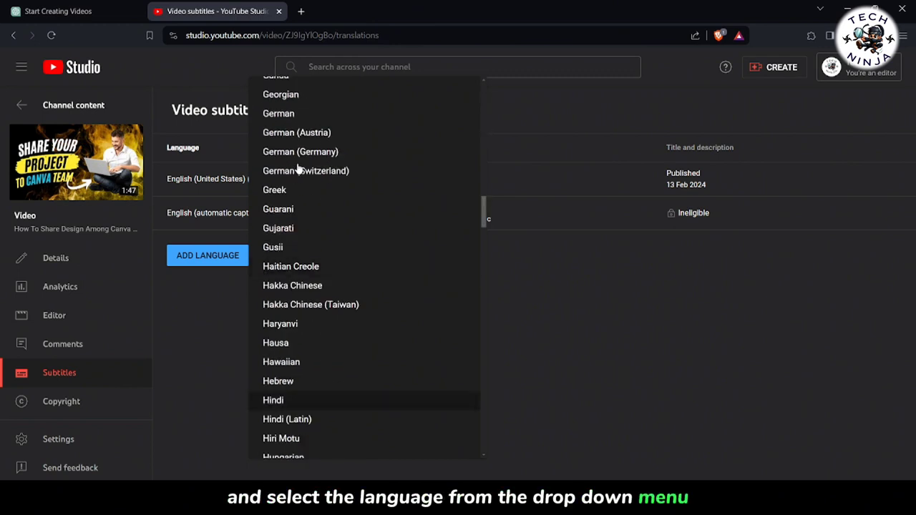
click(273, 400)
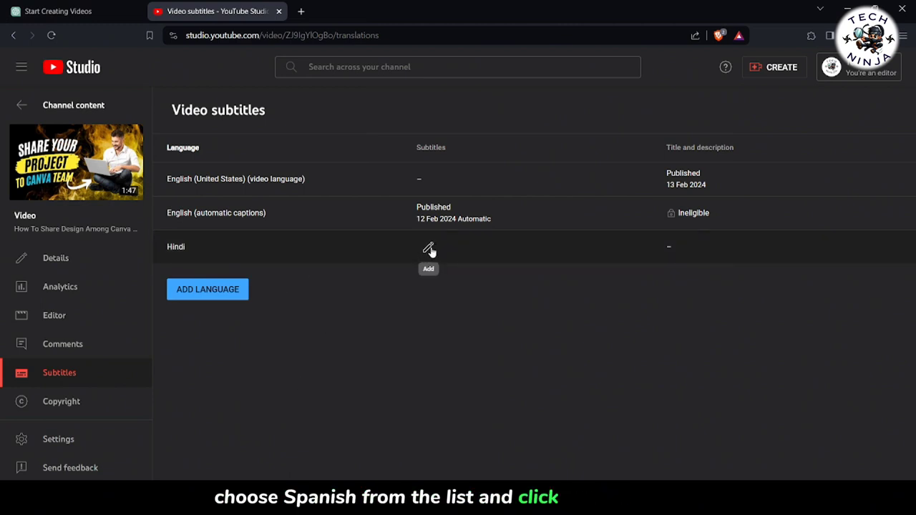
click(429, 249)
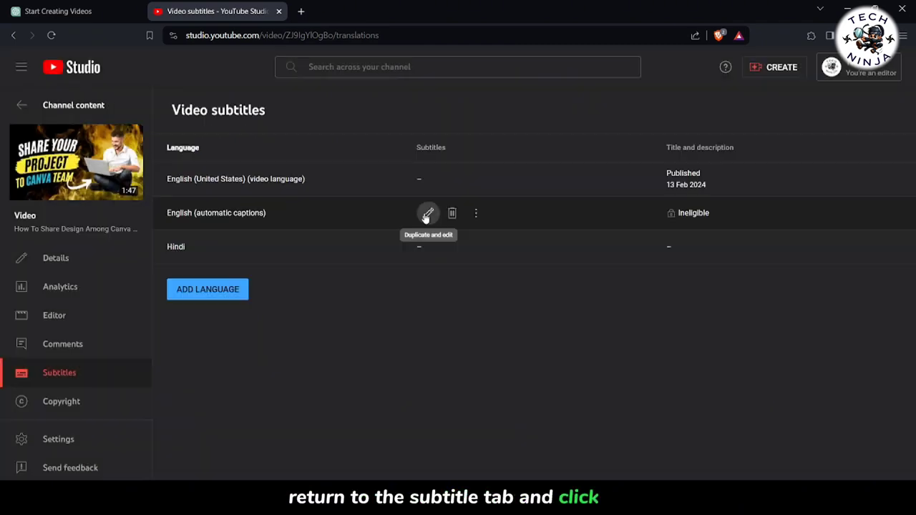
Duplicate the English automatic captions into an editable track and publish it.
click(424, 213)
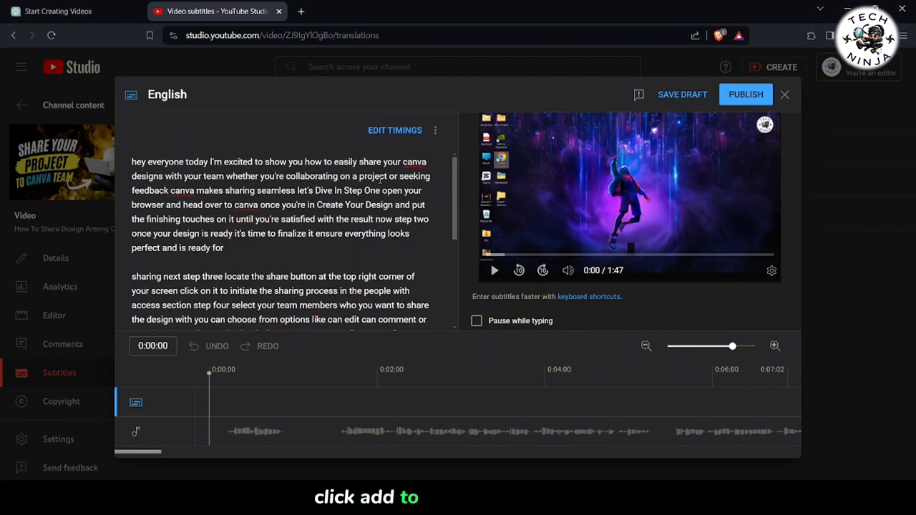
click(754, 103)
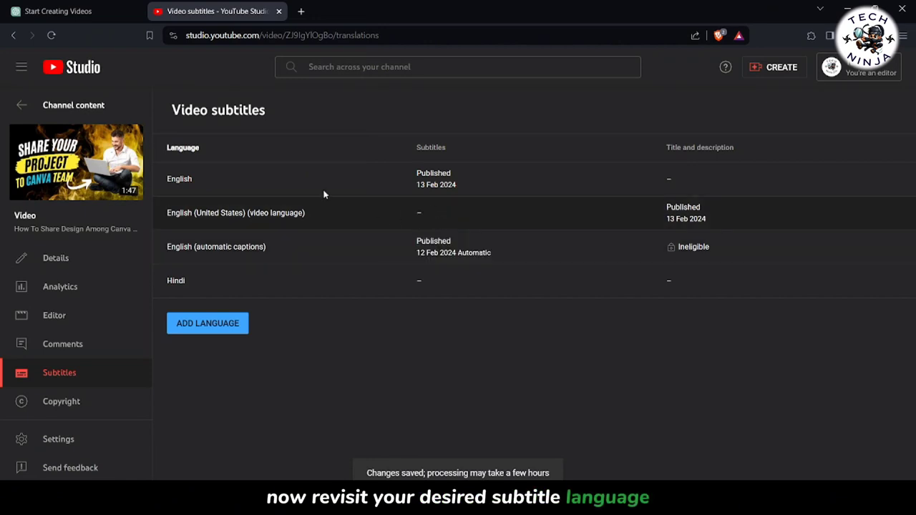
Fill the Hindi subtitles by auto-translation, review the captions, and publish them.
click(428, 281)
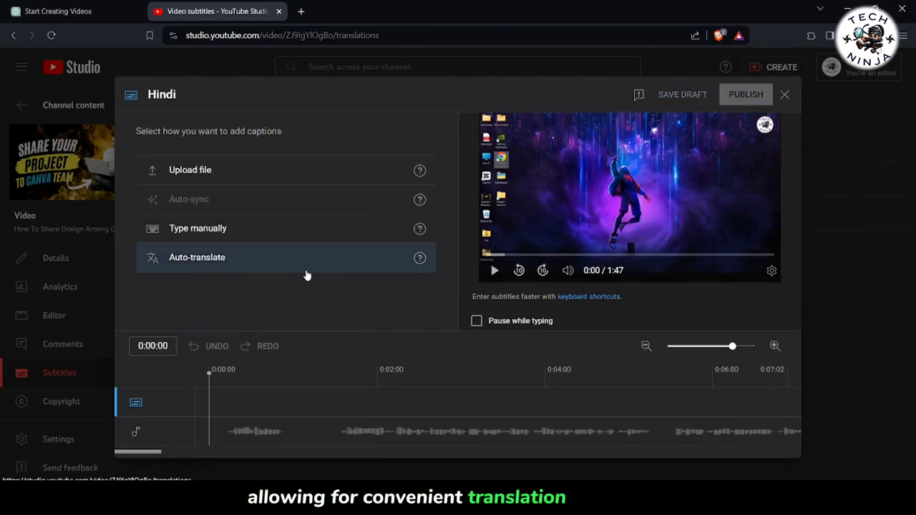
click(268, 270)
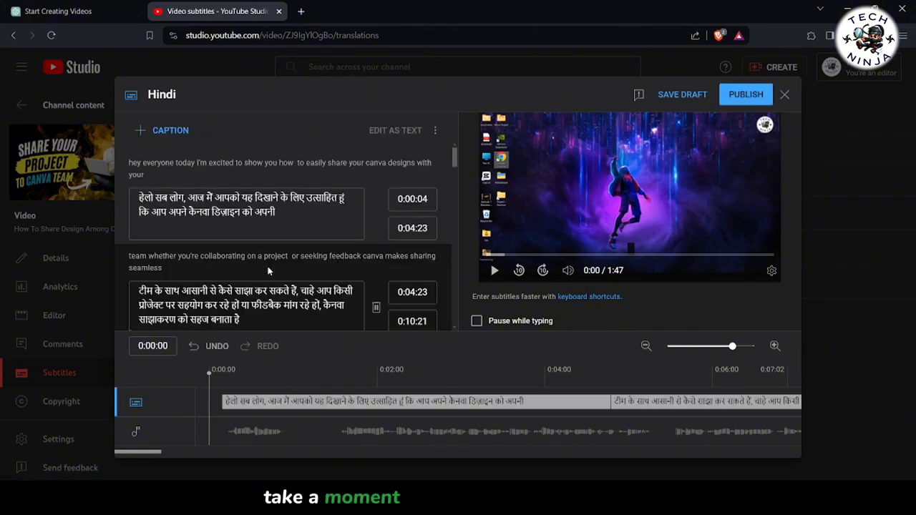
scroll(269, 270, down, 2)
scroll(277, 244, down, 5)
scroll(276, 244, down, 1)
scroll(277, 246, down, 5)
scroll(276, 247, down, 1)
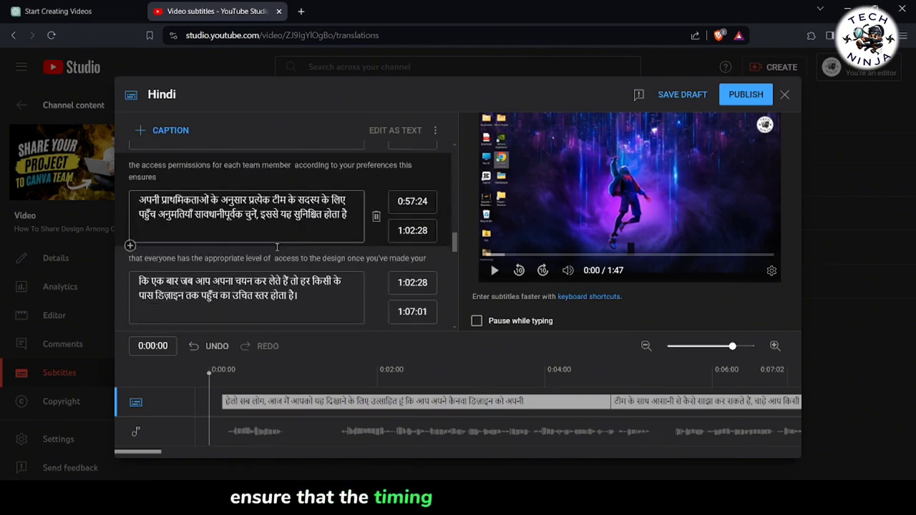
mouse_move(277, 286)
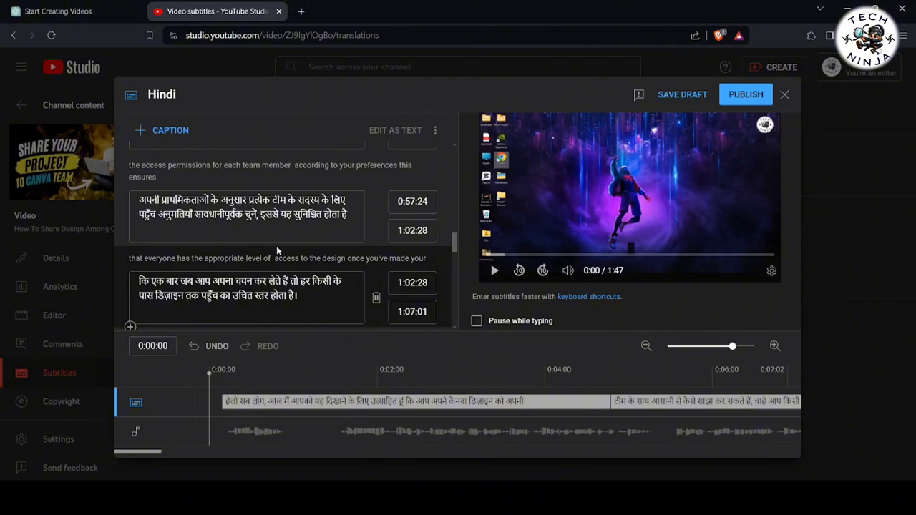
scroll(344, 268, down, 5)
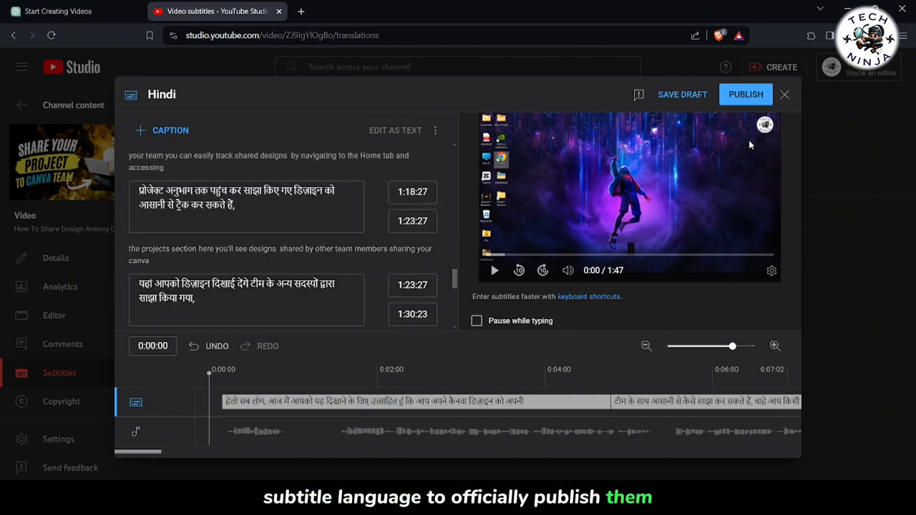
click(747, 94)
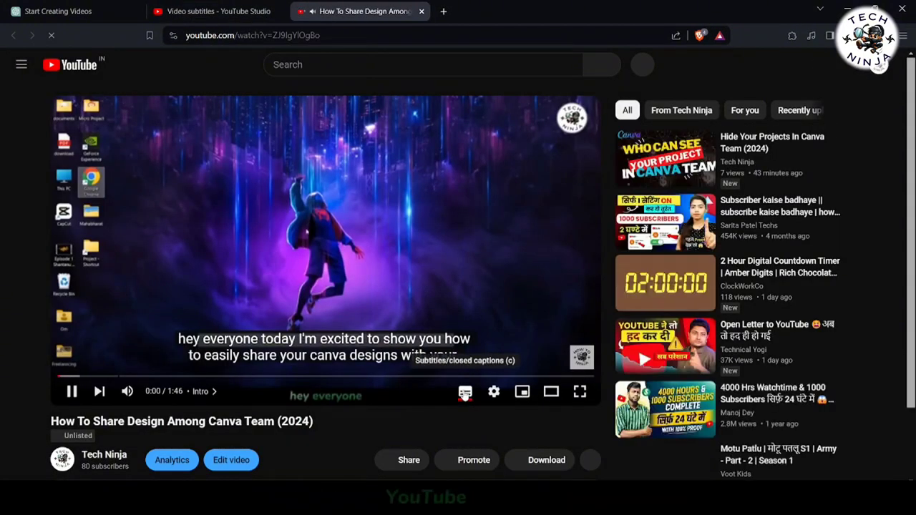
Turn on captions, switch them to Hindi in the player settings, then pause the video.
click(465, 392)
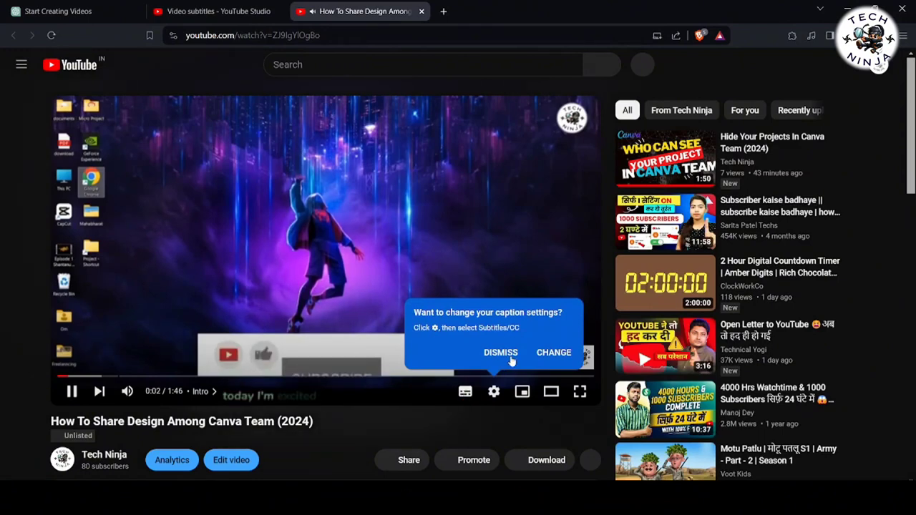
click(501, 352)
click(465, 392)
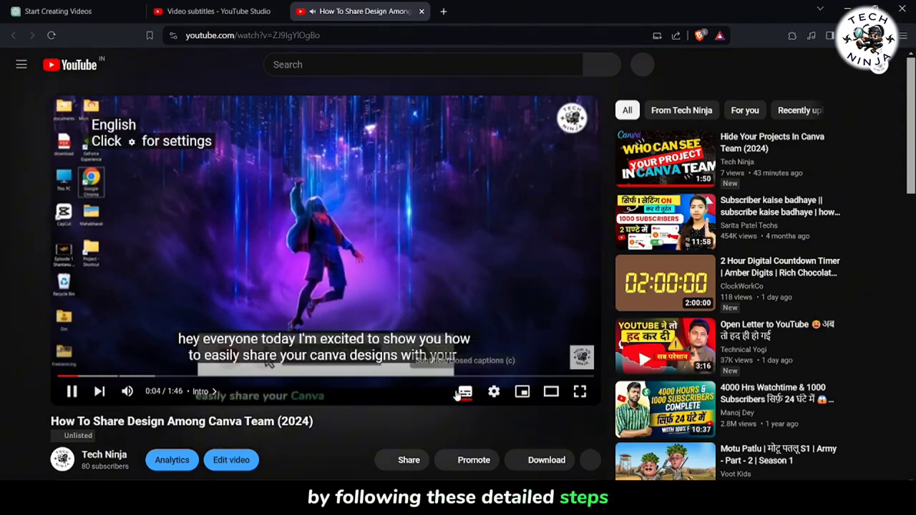
click(493, 391)
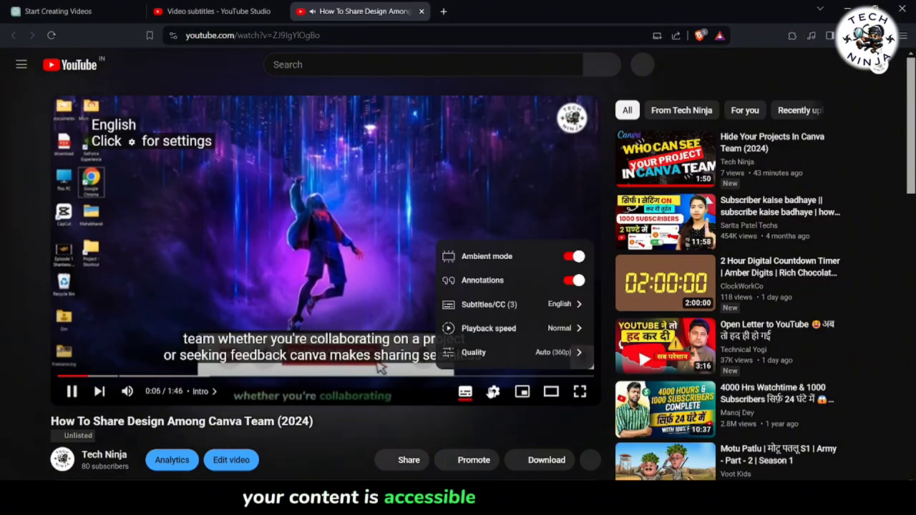
click(505, 303)
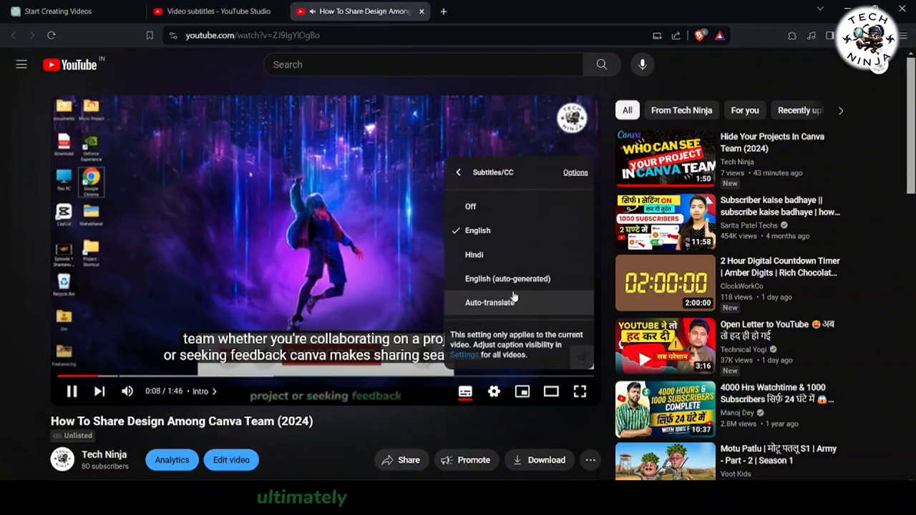
click(527, 257)
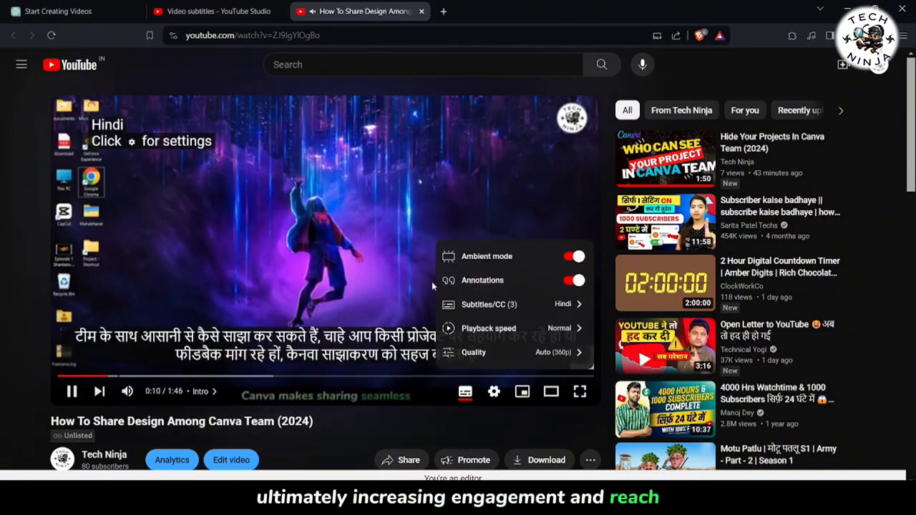
click(389, 258)
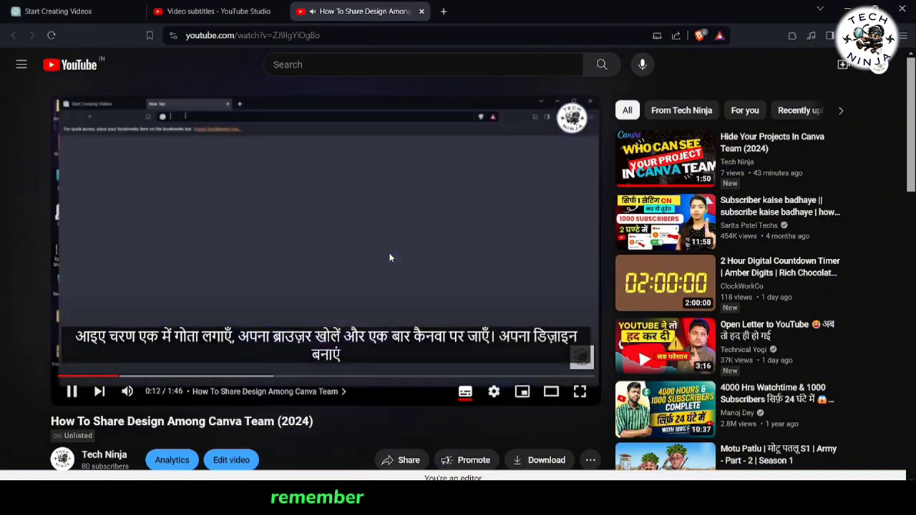
click(389, 258)
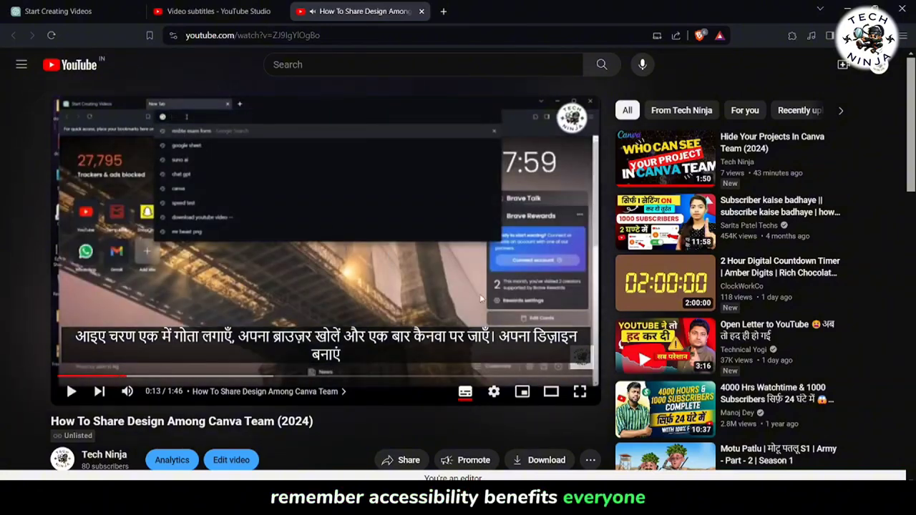